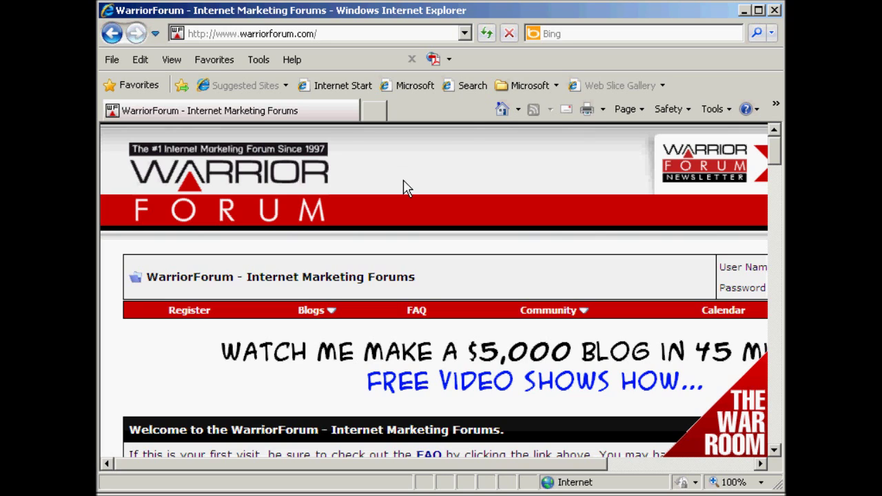
Start registration, accept the Forum Rules with the 'I have read, and agree' checkbox, and continue to the form.
{"action": "left_click", "coordinate": [200, 321]}
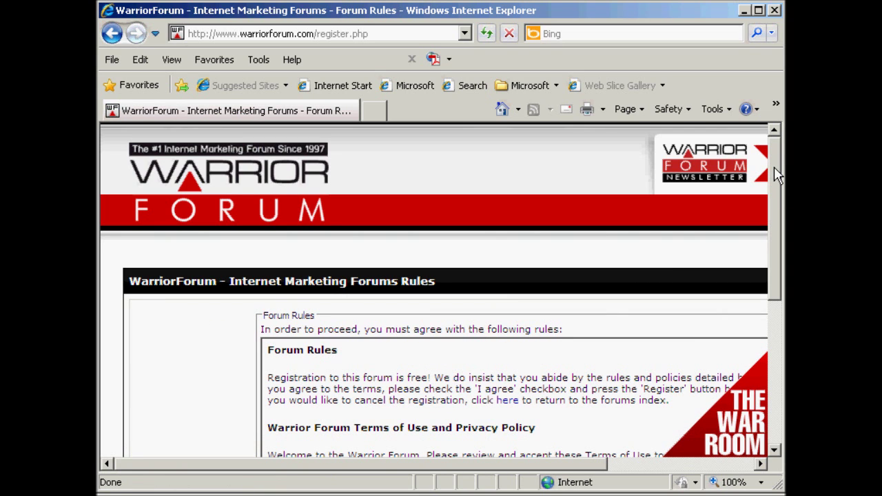
{"action": "left_click_drag", "start_coordinate": [772, 174], "coordinate": [771, 237]}
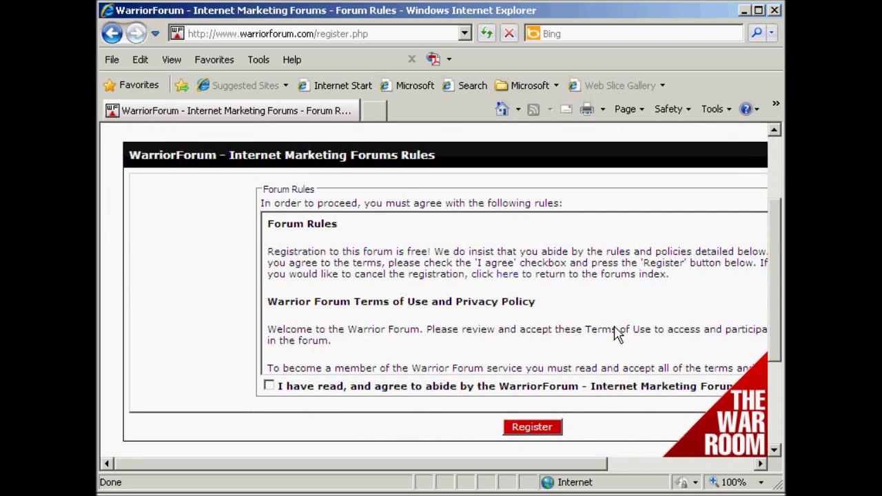
{"action": "left_click_drag", "start_coordinate": [572, 466], "coordinate": [702, 465]}
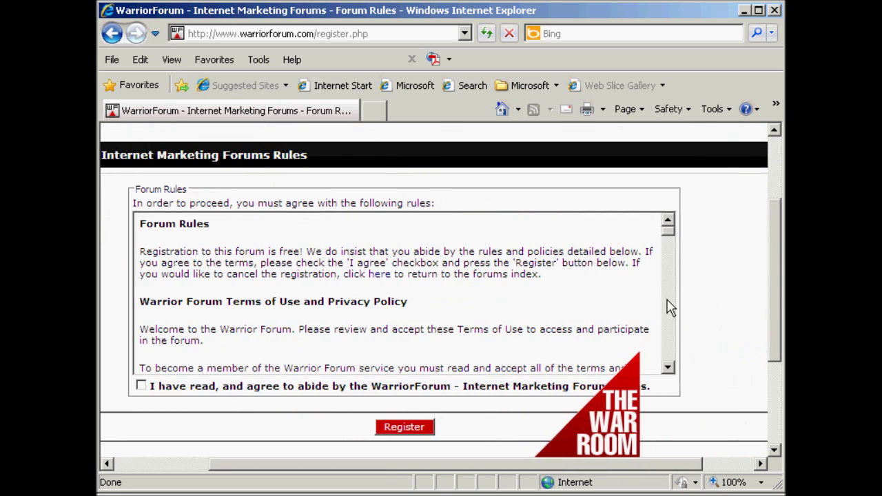
{"action": "left_click_drag", "start_coordinate": [670, 240], "coordinate": [668, 363]}
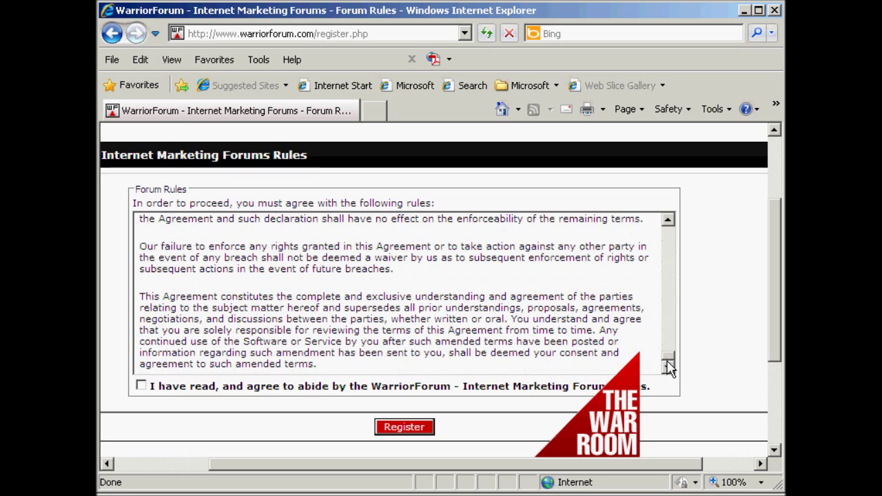
{"action": "left_click_drag", "start_coordinate": [663, 467], "coordinate": [541, 468]}
{"action": "left_click", "coordinate": [269, 387]}
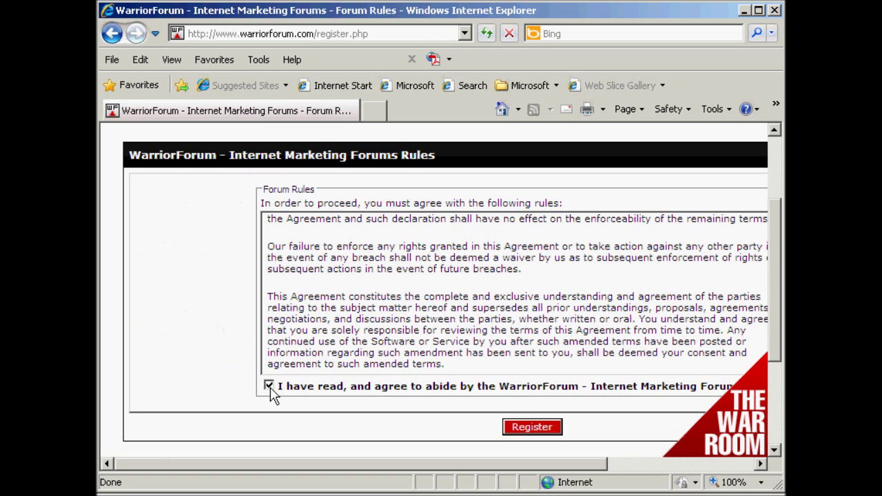
{"action": "left_click", "coordinate": [530, 429]}
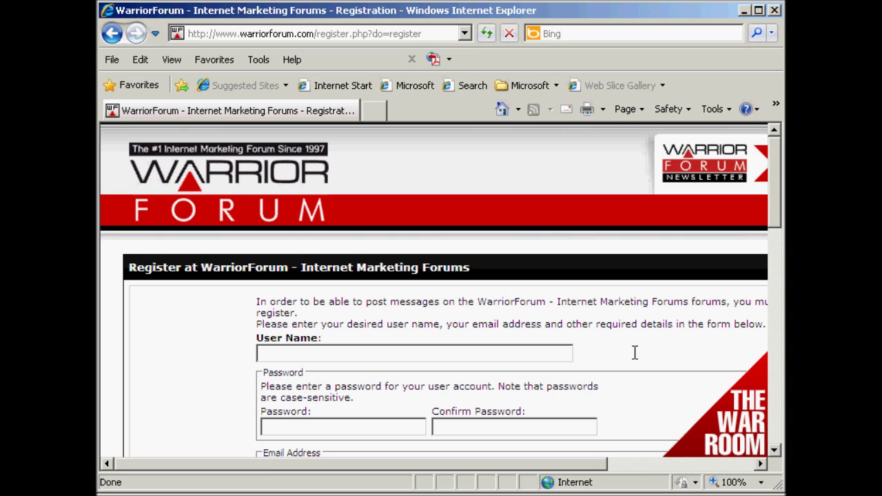
Enter the desired user name and let the form check its availability.
{"action": "left_click", "coordinate": [272, 352]}
{"action": "type", "text": "N"}
{"action": "left_click", "coordinate": [289, 366]}
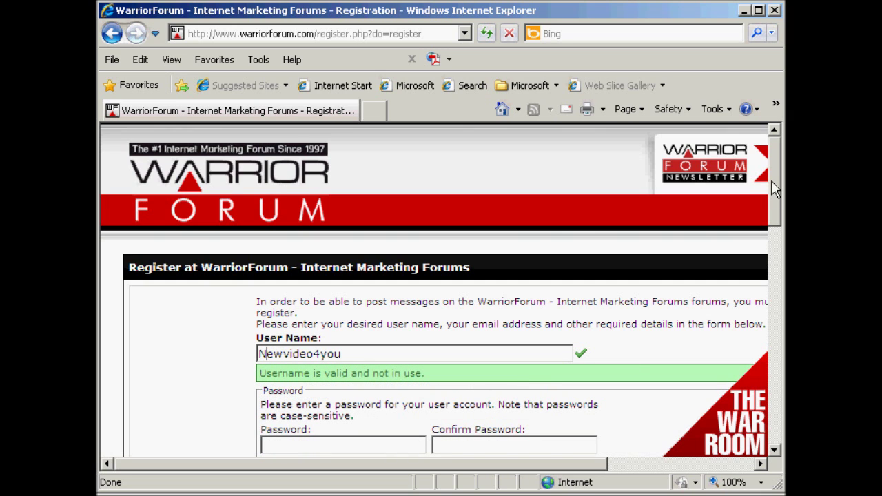
{"action": "left_click_drag", "start_coordinate": [773, 189], "coordinate": [778, 222]}
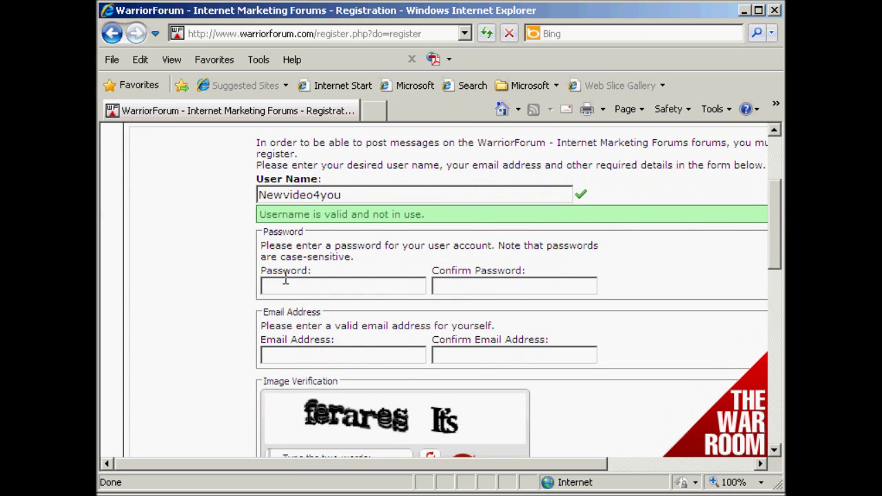
Fill in the account password and e-mail address, each with its matching confirmation.
{"action": "left_click", "coordinate": [266, 285]}
{"action": "key", "text": "ctrl+v"}
{"action": "key", "text": "Tab"}
{"action": "key", "text": "ctrl+v"}
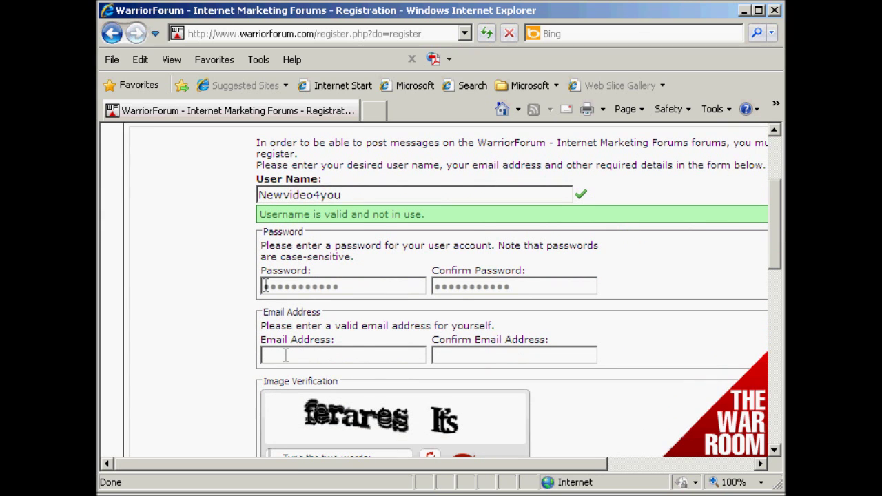
{"action": "left_click", "coordinate": [265, 355]}
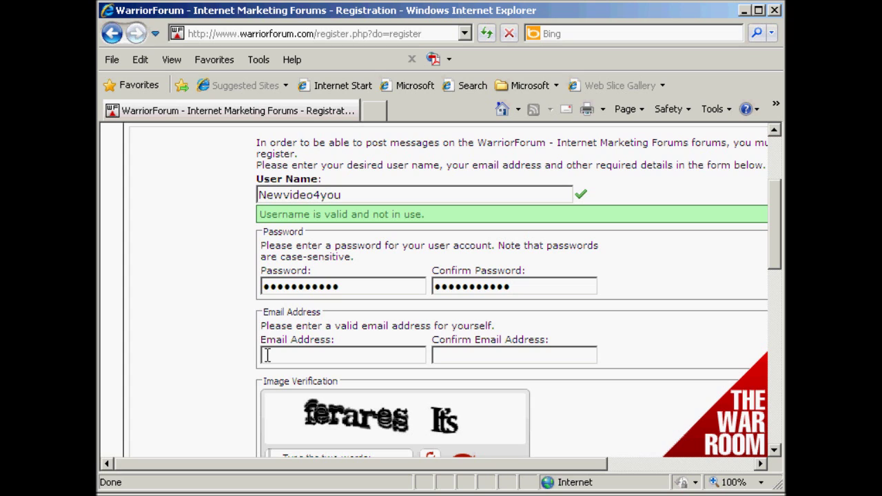
{"action": "key", "text": "ctrl+v"}
{"action": "key", "text": "Tab"}
{"action": "key", "text": "ctrl+v"}
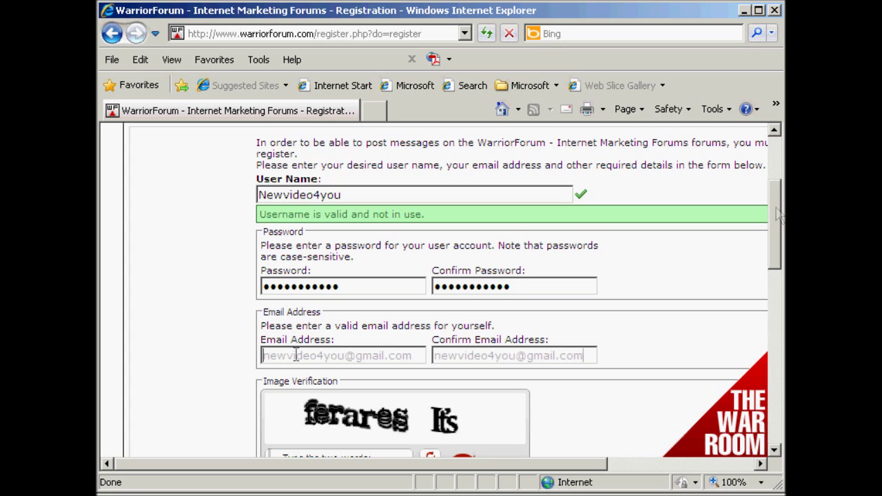
Enter the verification words 'ferares It's' in the CAPTCHA field.
{"action": "left_click_drag", "start_coordinate": [777, 215], "coordinate": [779, 269]}
{"action": "type", "text": "ferares It's"}
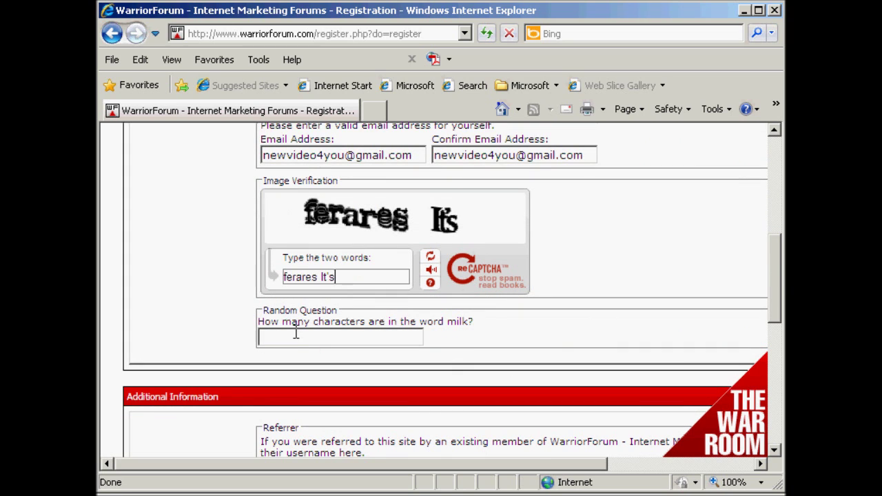
{"action": "left_click", "coordinate": [296, 332]}
Answer the random question with 4 and set the time zone to (GMT) Western Europe Time.
{"action": "type", "text": "4"}
{"action": "scroll", "coordinate": [777, 321], "scroll_direction": "down", "scroll_amount": 3}
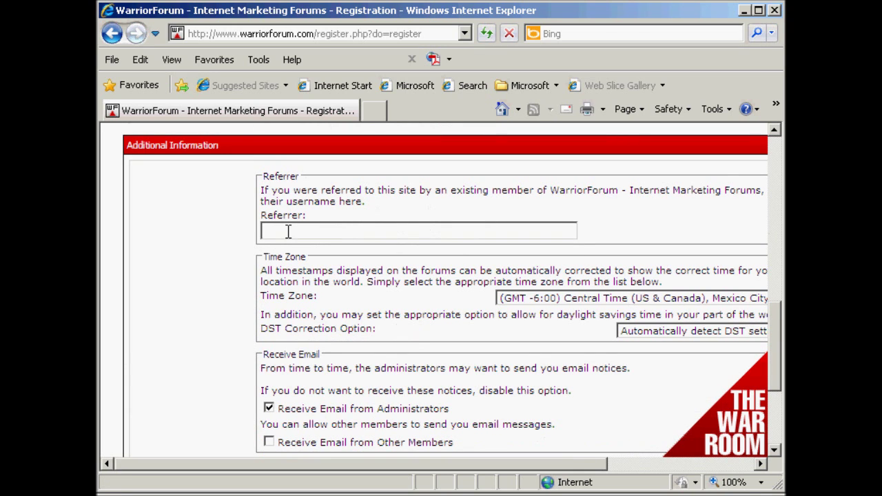
{"action": "left_click_drag", "start_coordinate": [480, 466], "coordinate": [586, 473]}
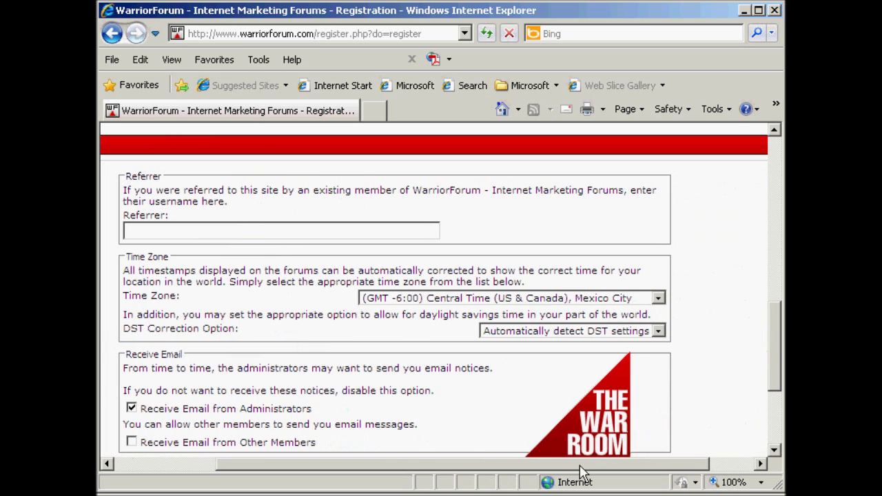
{"action": "left_click", "coordinate": [659, 301]}
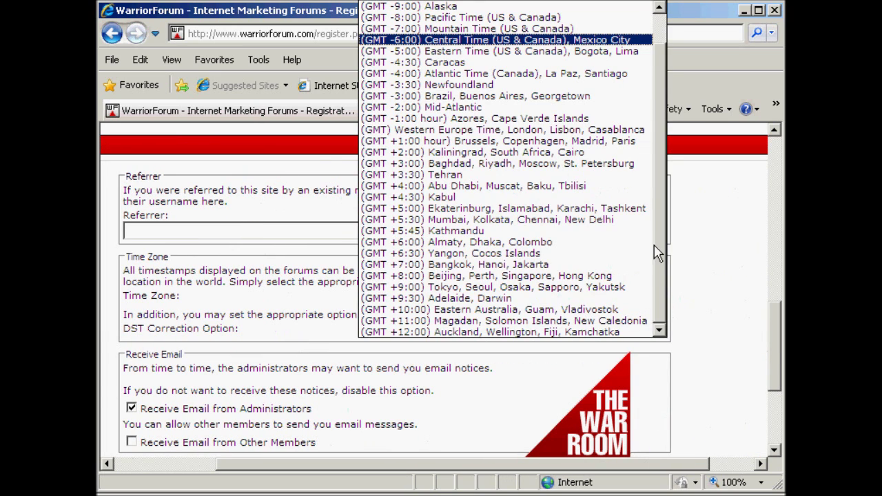
{"action": "left_click", "coordinate": [624, 134]}
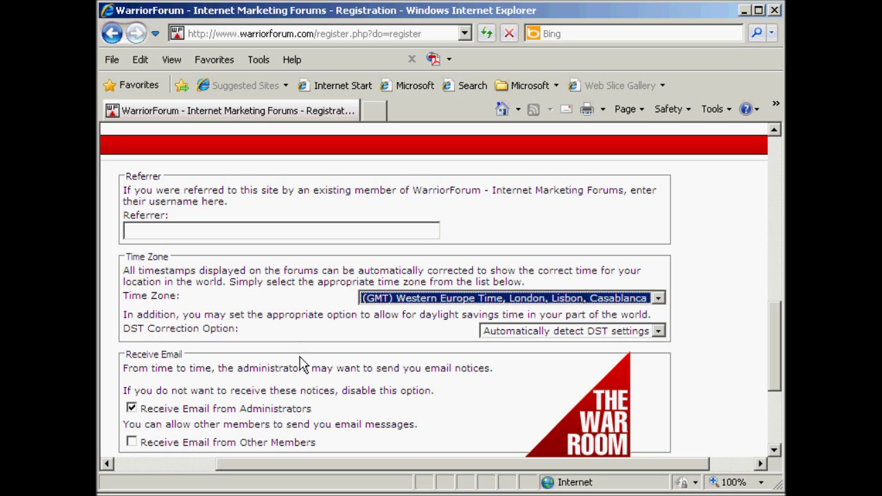
Allow e-mail from other members and submit the completed registration.
{"action": "left_click_drag", "start_coordinate": [778, 328], "coordinate": [777, 351]}
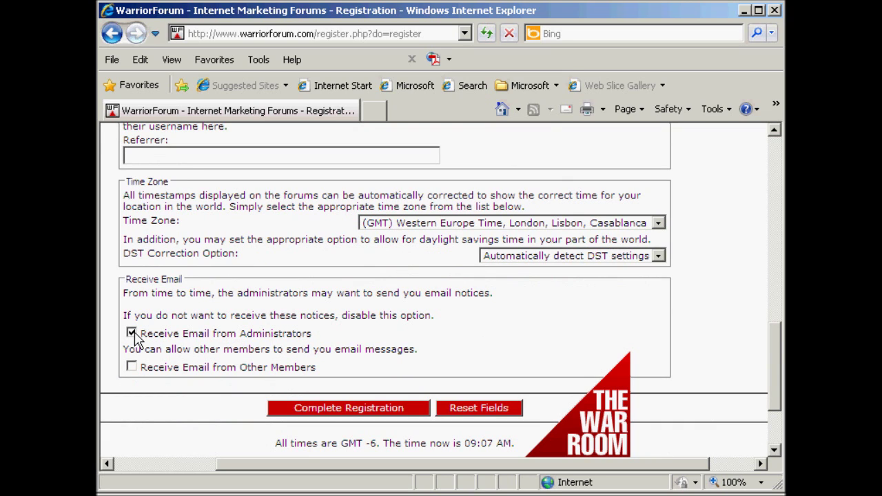
{"action": "left_click", "coordinate": [133, 368]}
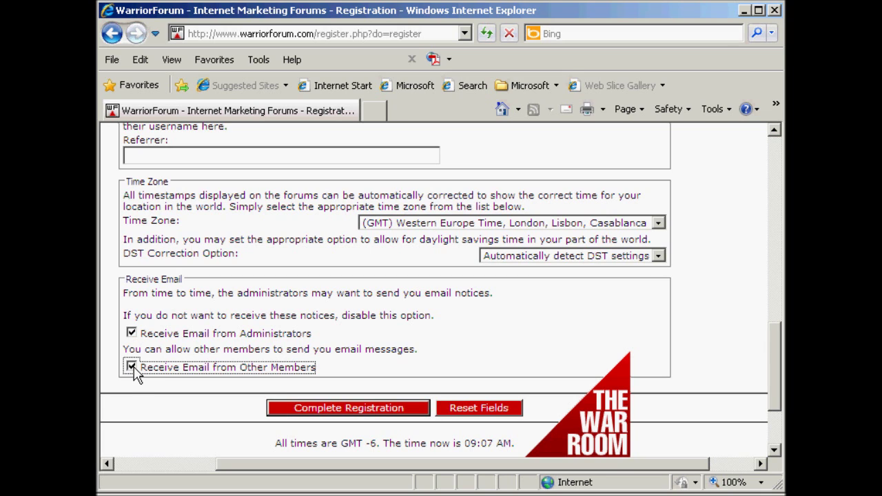
{"action": "left_click", "coordinate": [350, 411]}
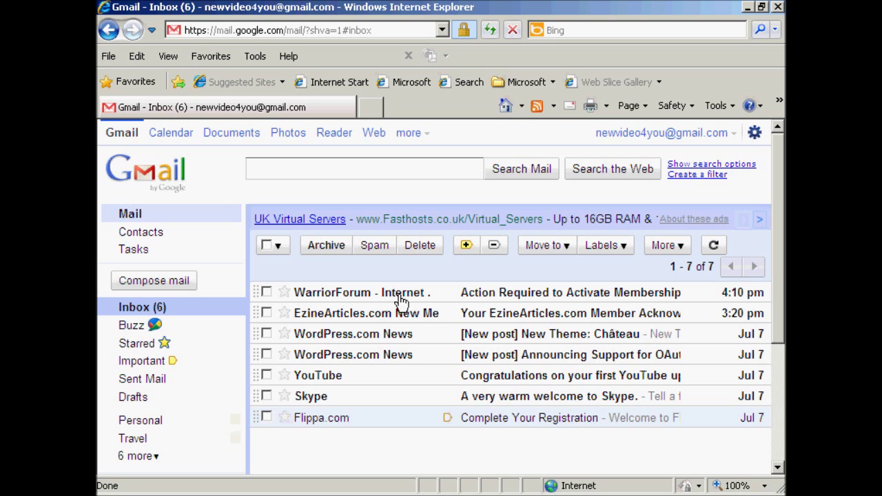
Open the WarriorForum 'Action Required to Activate Membership' e-mail and follow its activation link.
{"action": "left_click", "coordinate": [399, 301]}
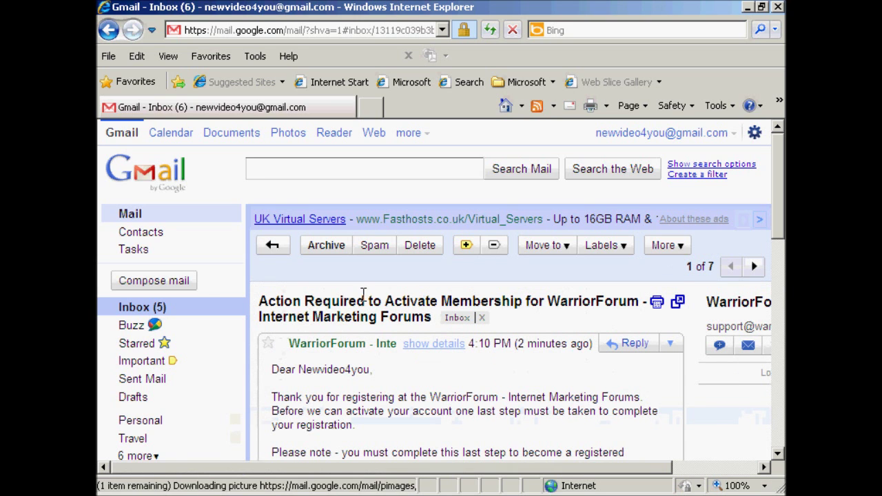
{"action": "left_click_drag", "start_coordinate": [784, 181], "coordinate": [783, 226]}
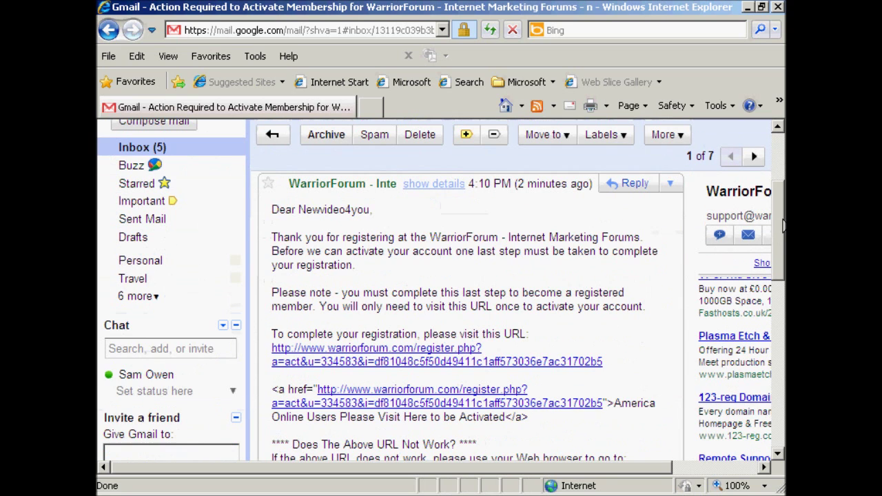
{"action": "left_click", "coordinate": [433, 373]}
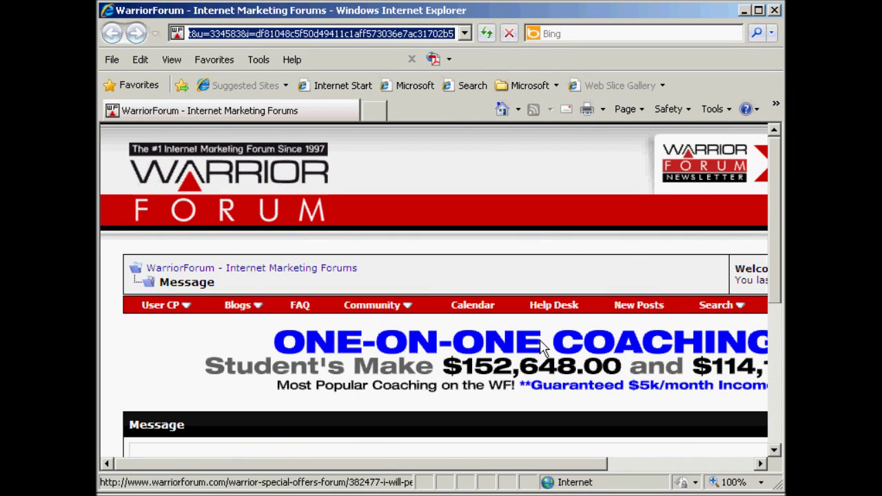
Scroll through the registration-complete message and go to the Profile editing page.
{"action": "left_click_drag", "start_coordinate": [777, 157], "coordinate": [777, 262]}
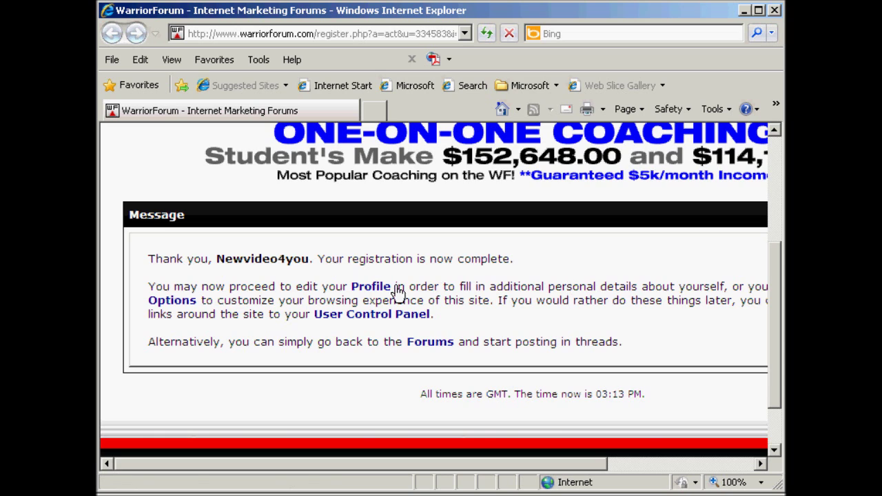
{"action": "left_click", "coordinate": [373, 291]}
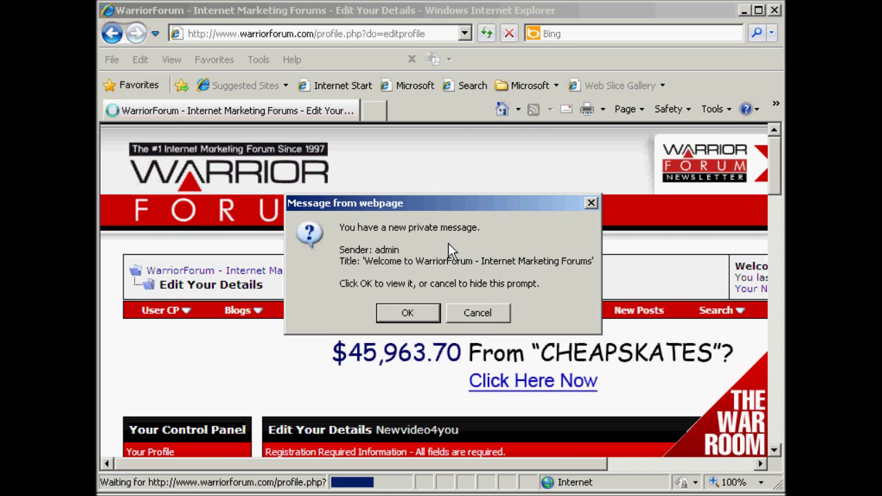
Cancel the new private message prompt and open the Edit Signature page.
{"action": "left_click", "coordinate": [472, 315]}
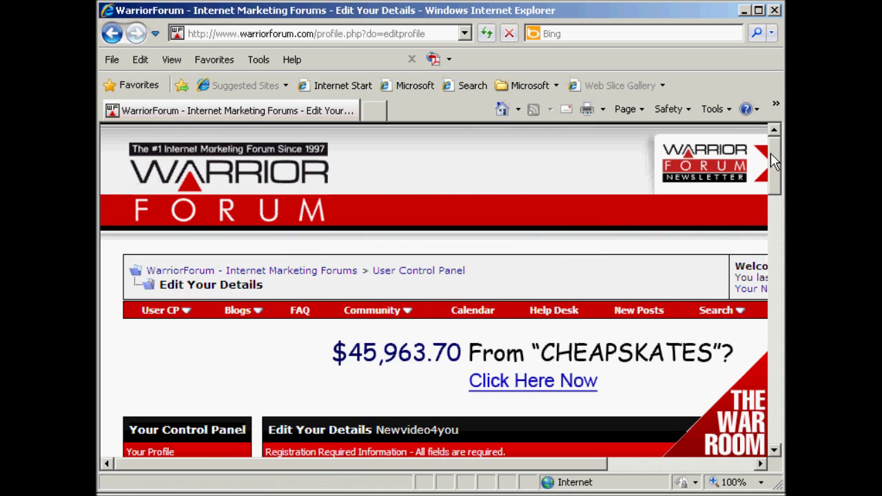
{"action": "left_click_drag", "start_coordinate": [773, 161], "coordinate": [774, 195]}
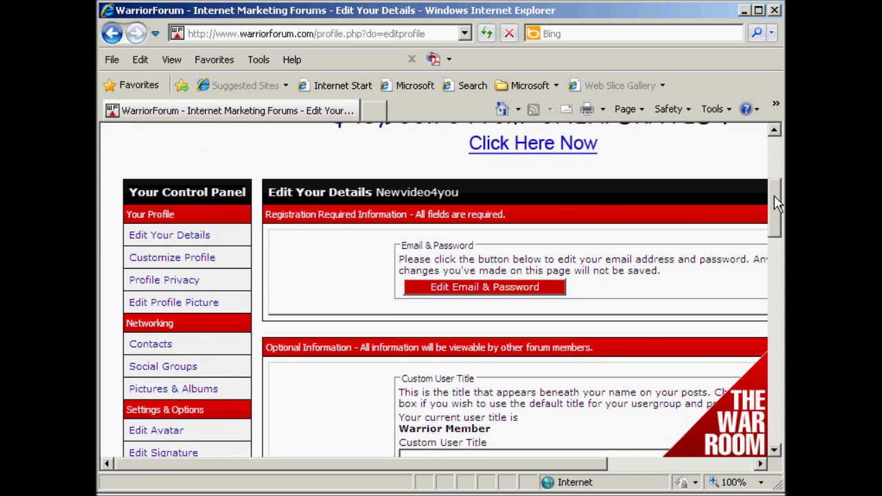
{"action": "left_click_drag", "start_coordinate": [778, 203], "coordinate": [774, 222]}
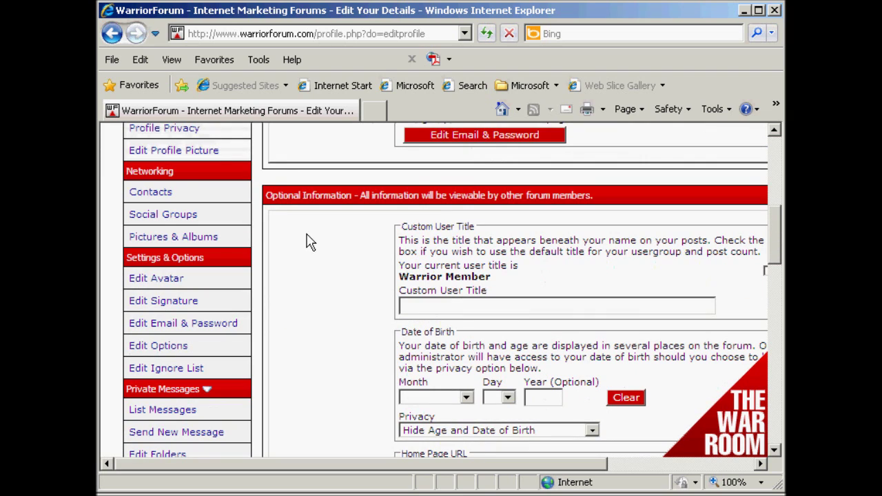
{"action": "left_click", "coordinate": [164, 303]}
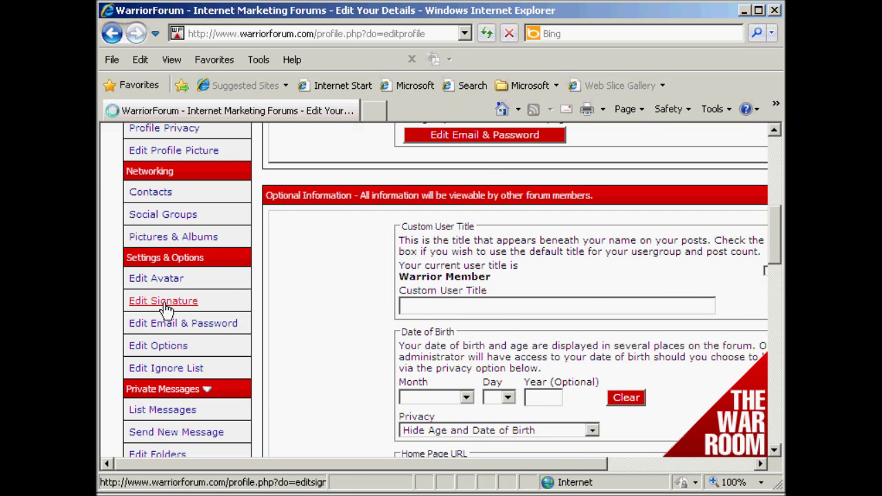
{"action": "mouse_move", "coordinate": [774, 161]}
{"action": "left_mouse_down"}
{"action": "mouse_move", "coordinate": [776, 206]}
{"action": "mouse_move", "coordinate": [762, 227]}
{"action": "left_mouse_up"}
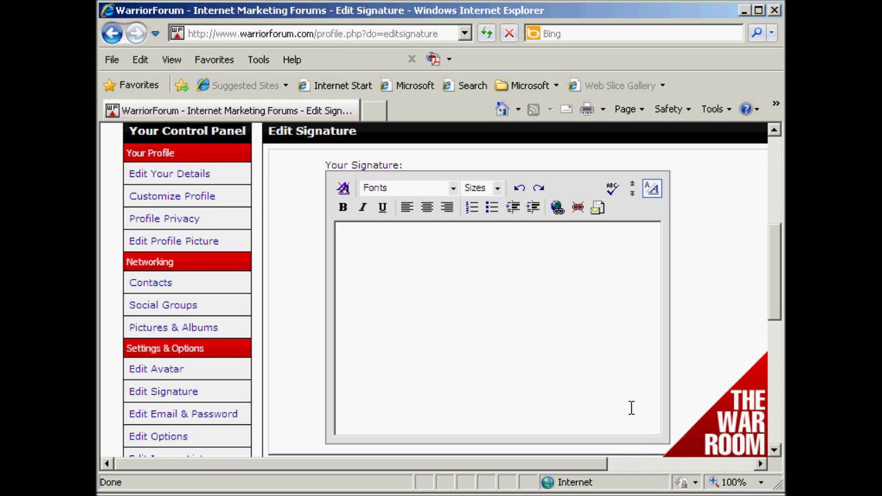
{"action": "type", "text": "Want more traffic to your website? Sam's the man! Get marketing tips and trick delivered to your inbox every week! Visit http://www.anothercompany.co.uk and sign-up today!"}
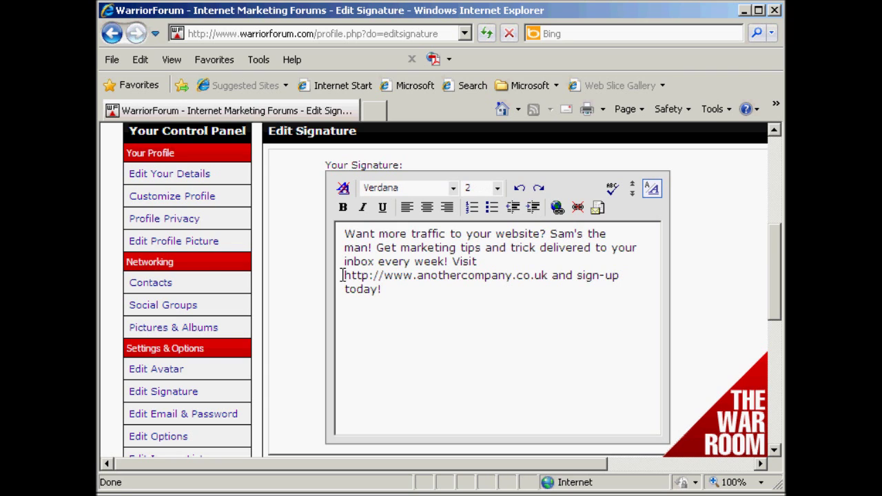
{"action": "double_click", "coordinate": [378, 276]}
{"action": "left_click_drag", "start_coordinate": [402, 275], "coordinate": [554, 276]}
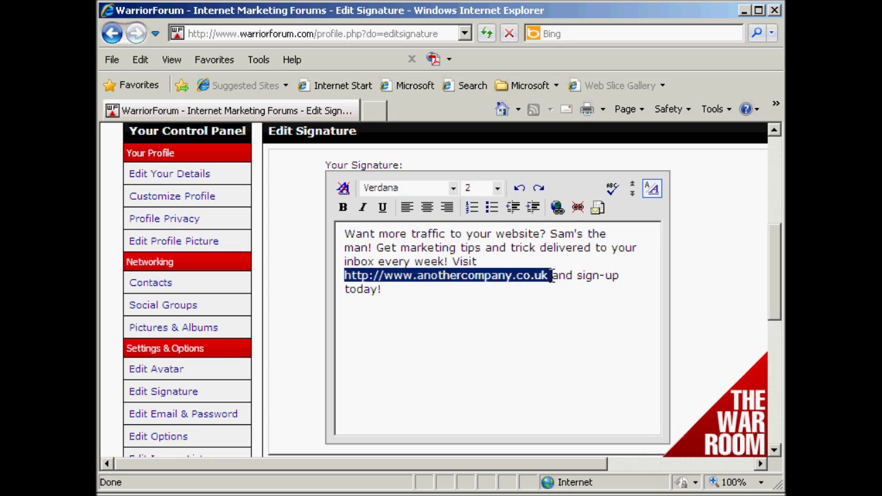
{"action": "left_click", "coordinate": [559, 212]}
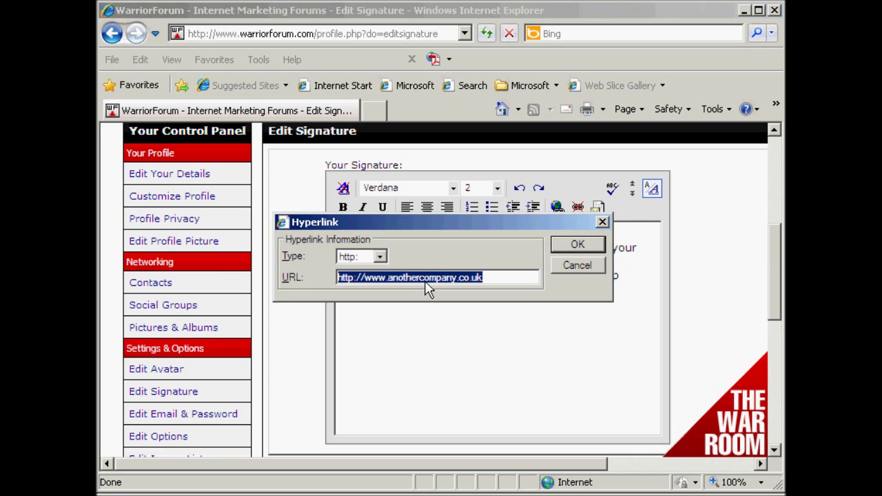
{"action": "left_click", "coordinate": [572, 248]}
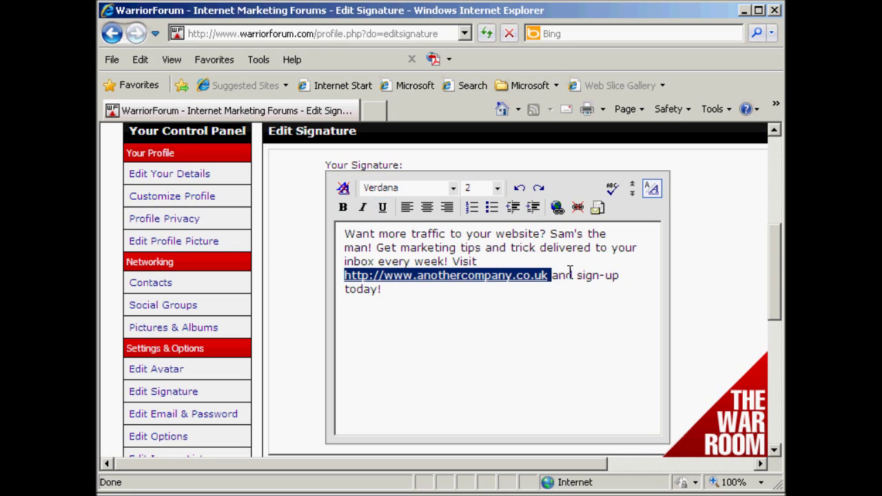
{"action": "left_click", "coordinate": [571, 275]}
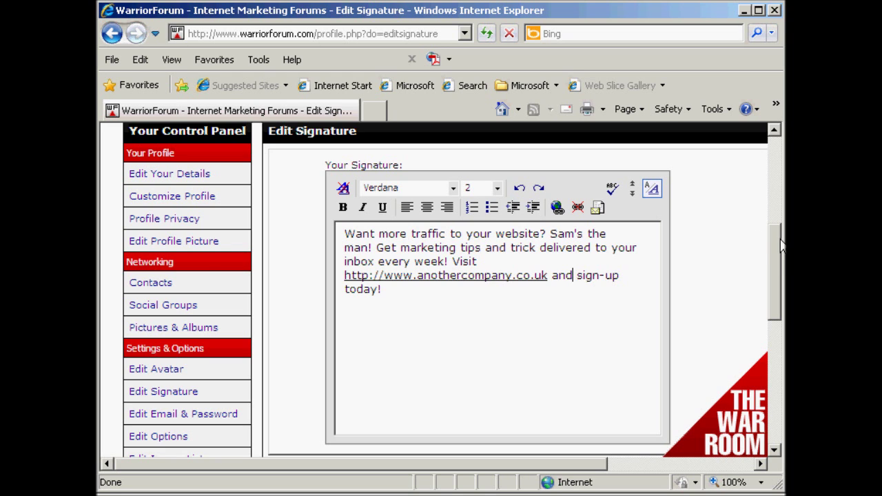
Preview the signature and view the promotional text with its linked address.
{"action": "left_click_drag", "start_coordinate": [777, 244], "coordinate": [776, 273]}
{"action": "left_click", "coordinate": [655, 388]}
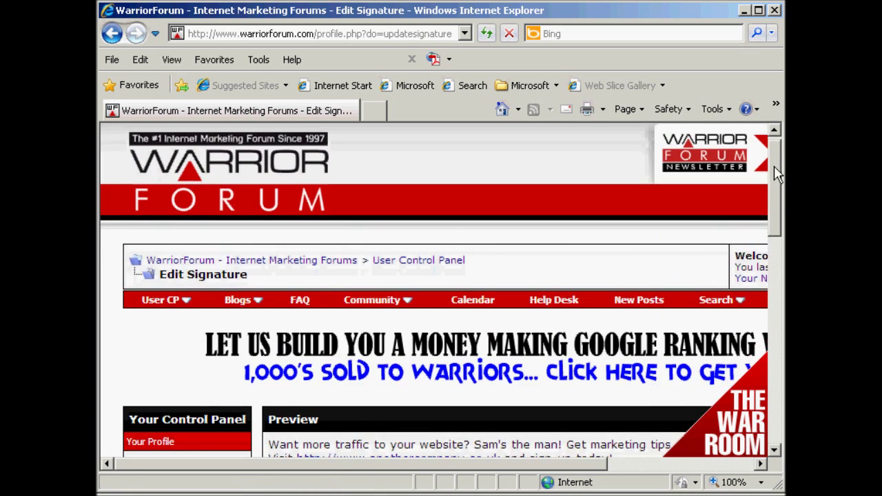
{"action": "left_click_drag", "start_coordinate": [777, 173], "coordinate": [777, 213]}
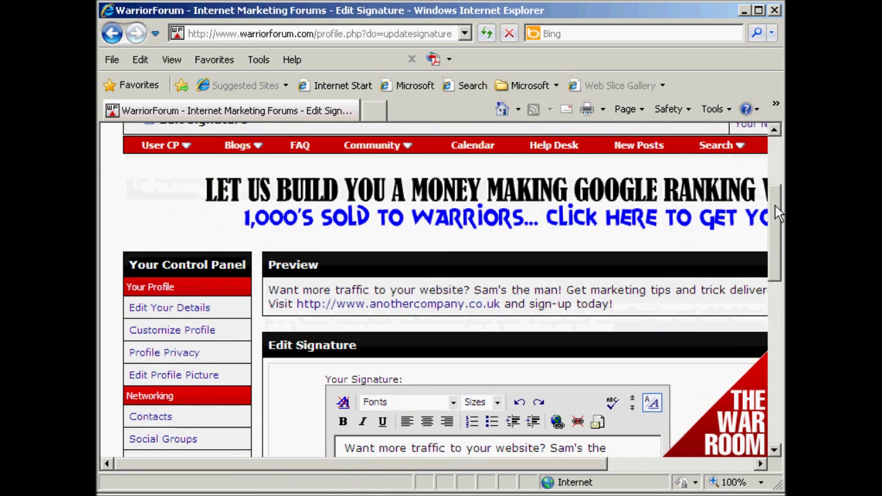